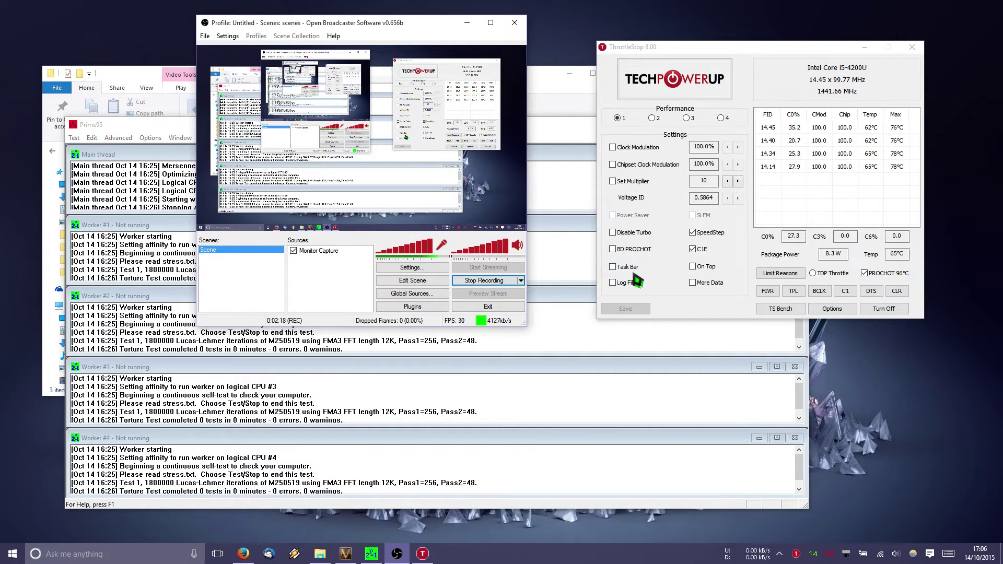
Close and reopen the ThrottleStop main window, then open its Options
left_click(913, 48)
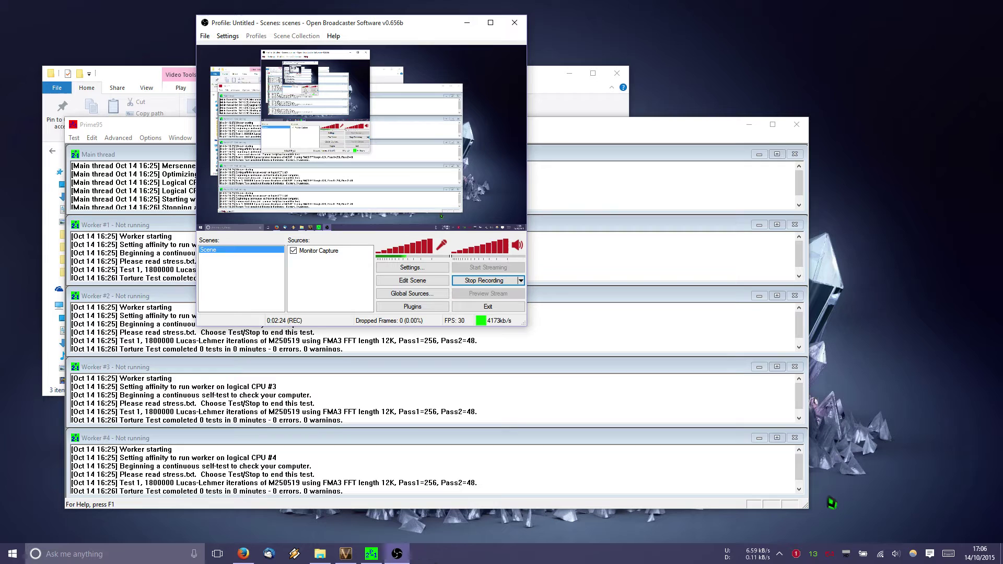
left_click(797, 556)
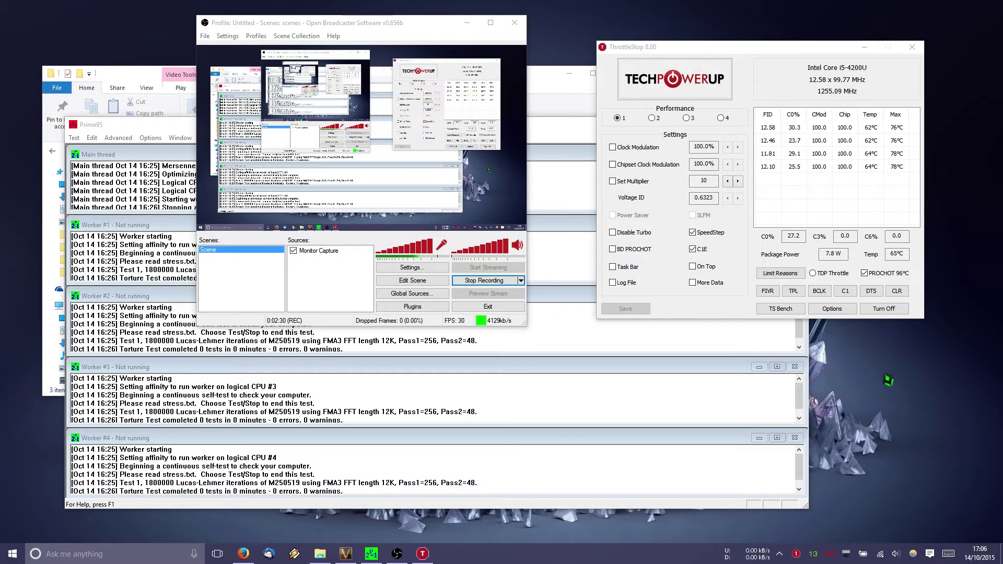
left_click(827, 310)
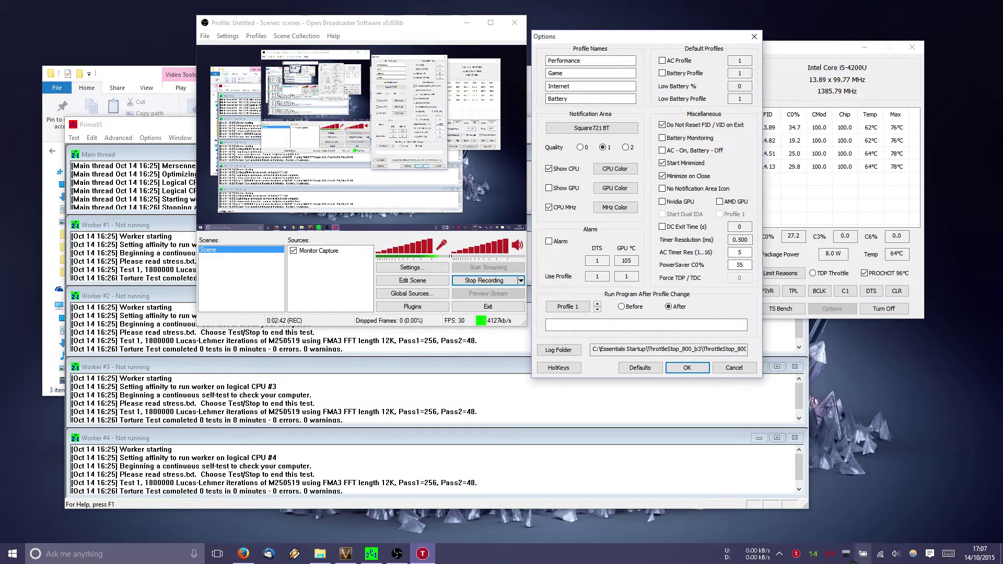
Leave Options and open Turbo FIVR Control, moved down-left to show the -70.3 mV CPU Core offset
mouse_move(833, 561)
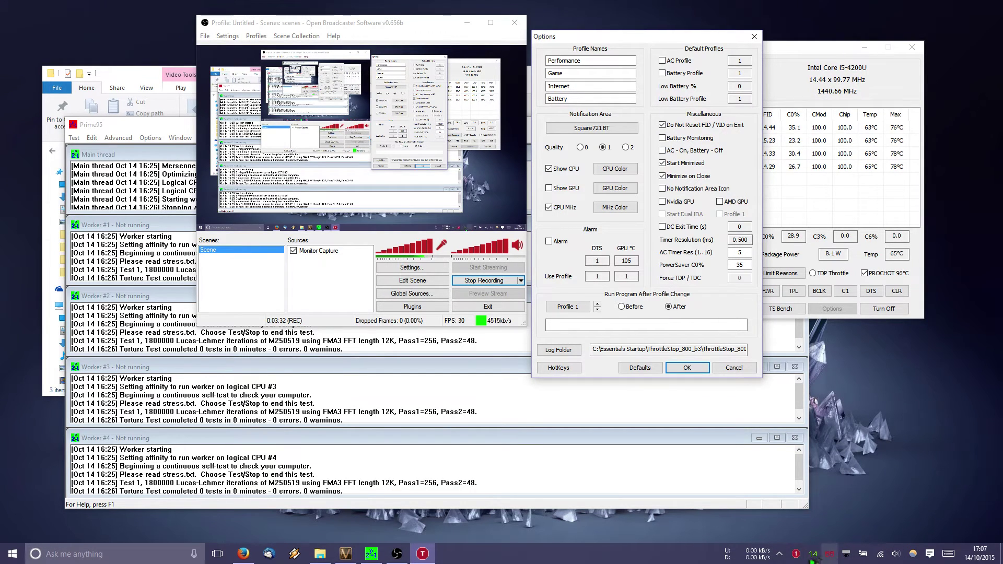
left_click(754, 36)
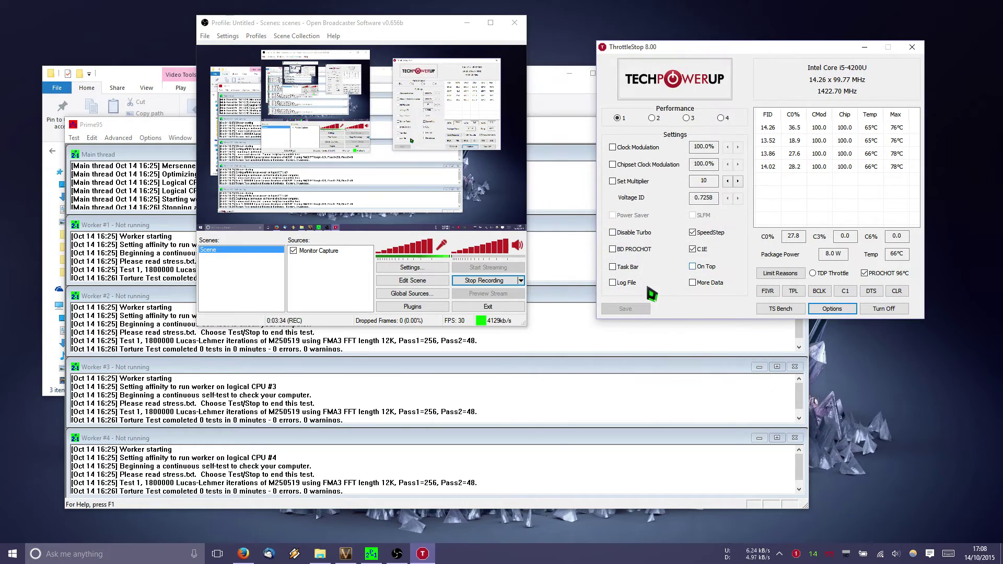
left_click(767, 294)
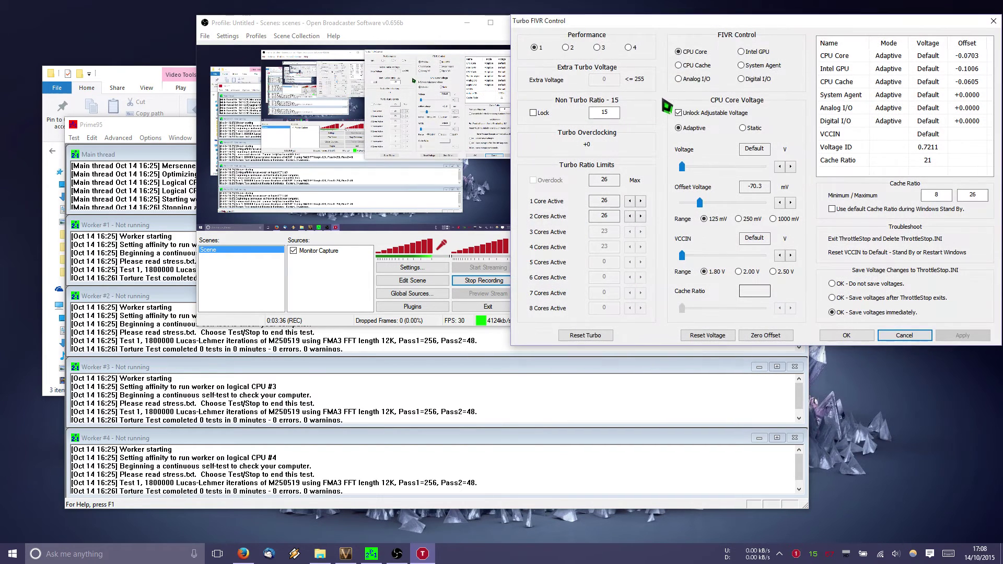
left_click_drag(779, 22, 631, 125)
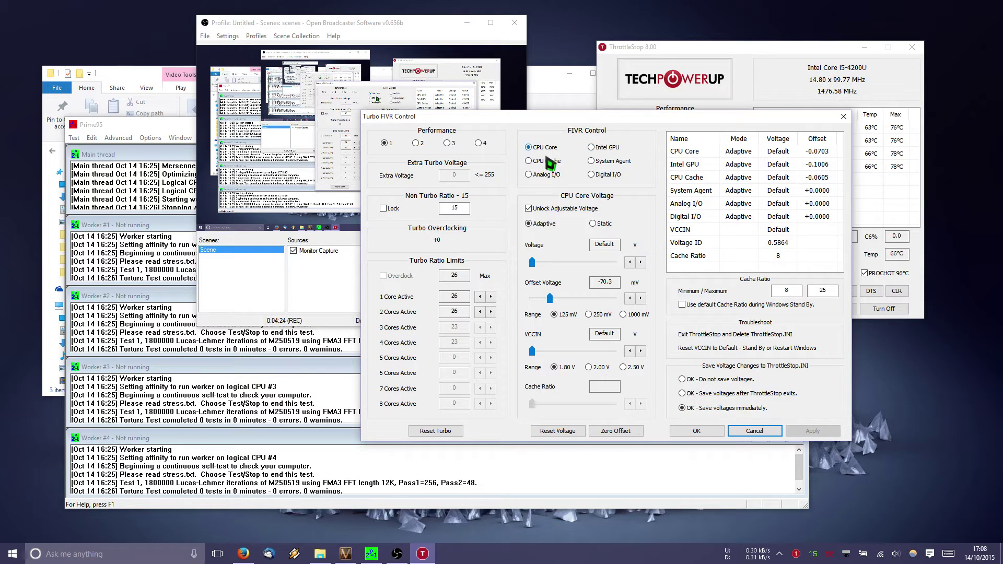
left_click(548, 161)
left_click(606, 148)
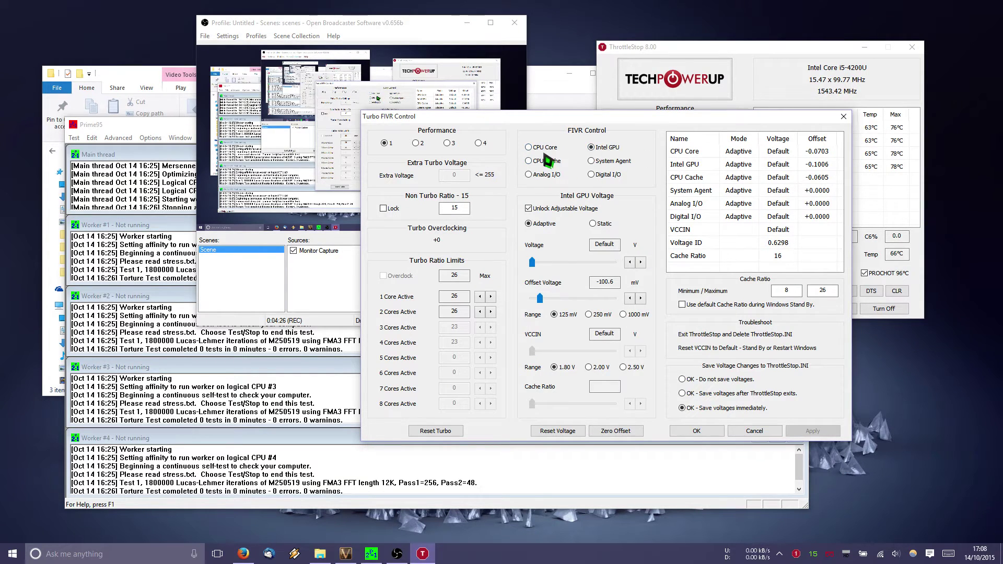
left_click(545, 149)
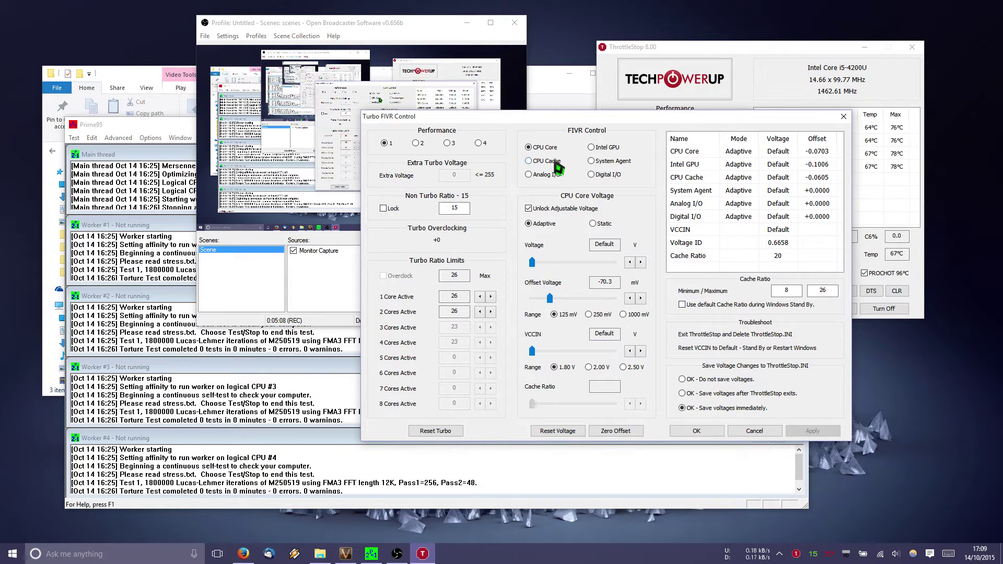
Start a Prime95 torture test using Small FFTs on 4 threads
left_click(163, 134)
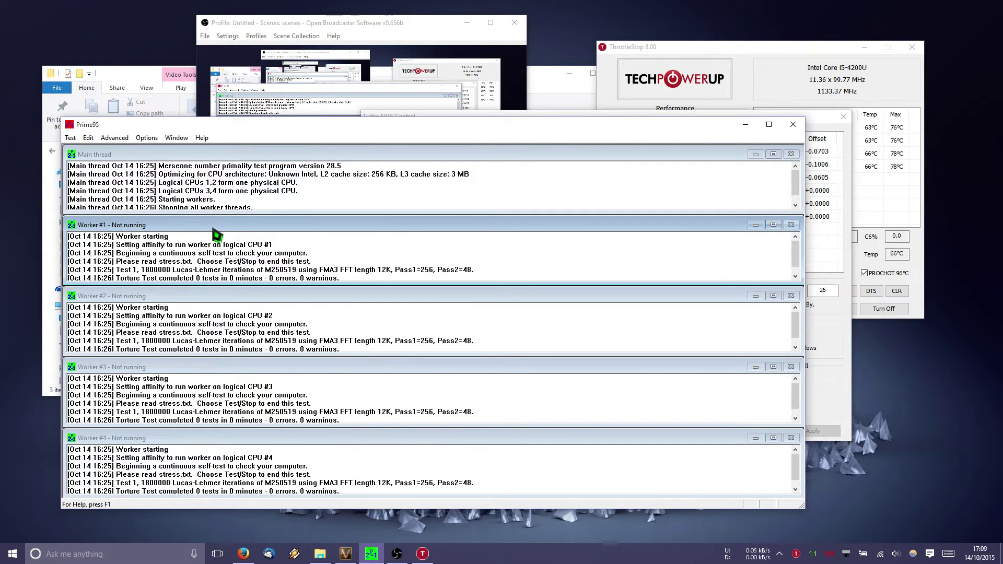
left_click(70, 138)
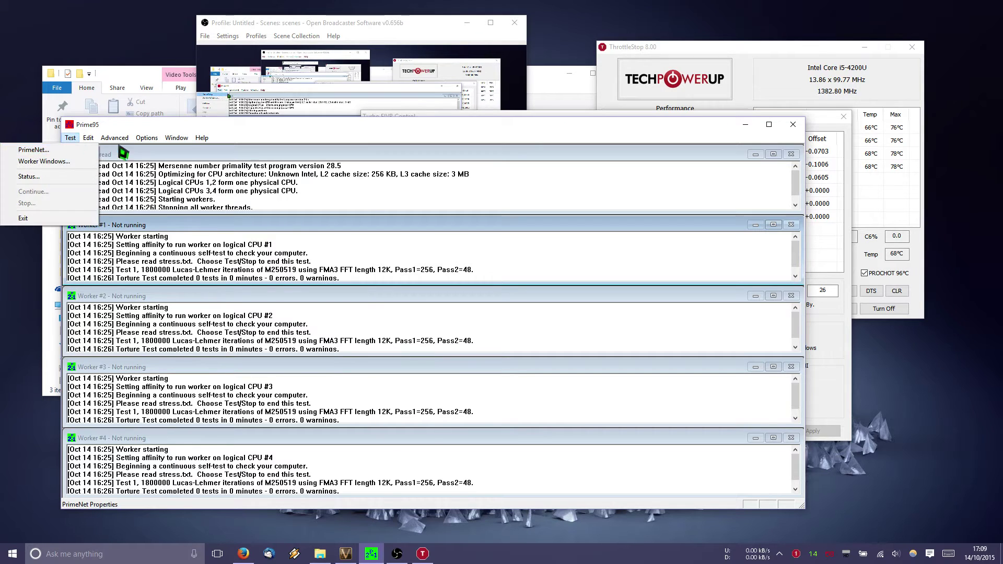
mouse_move(147, 138)
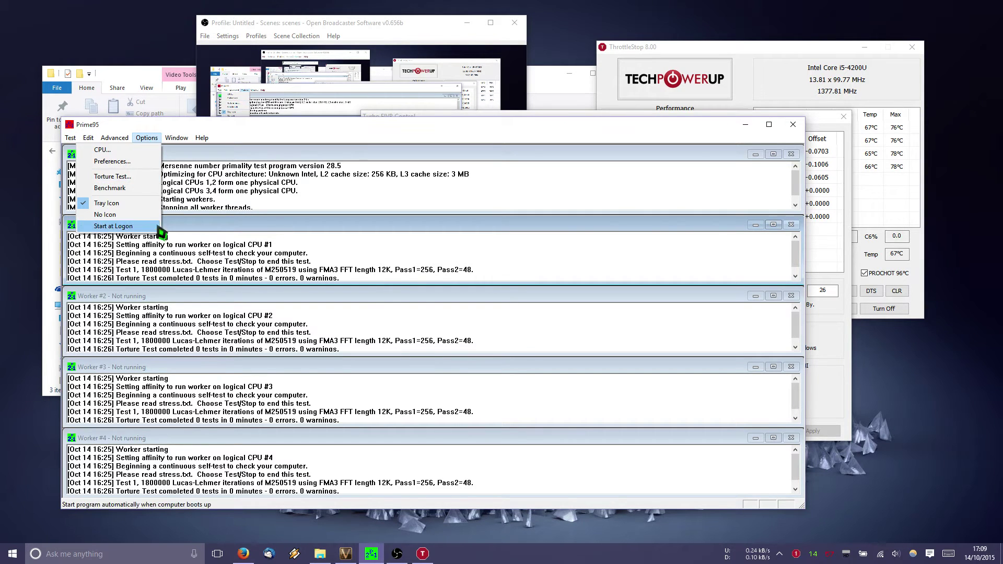
left_click(132, 176)
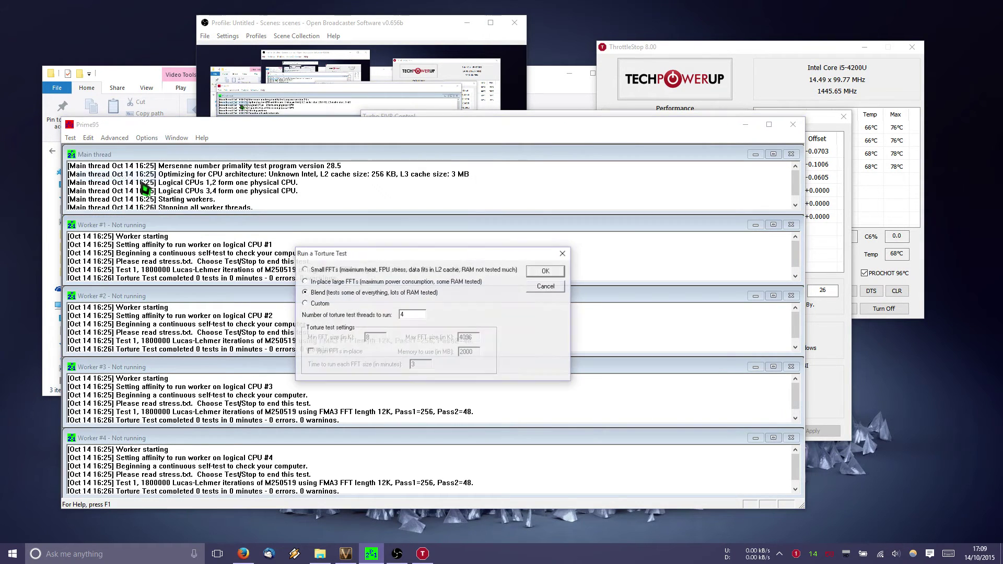
left_click(353, 271)
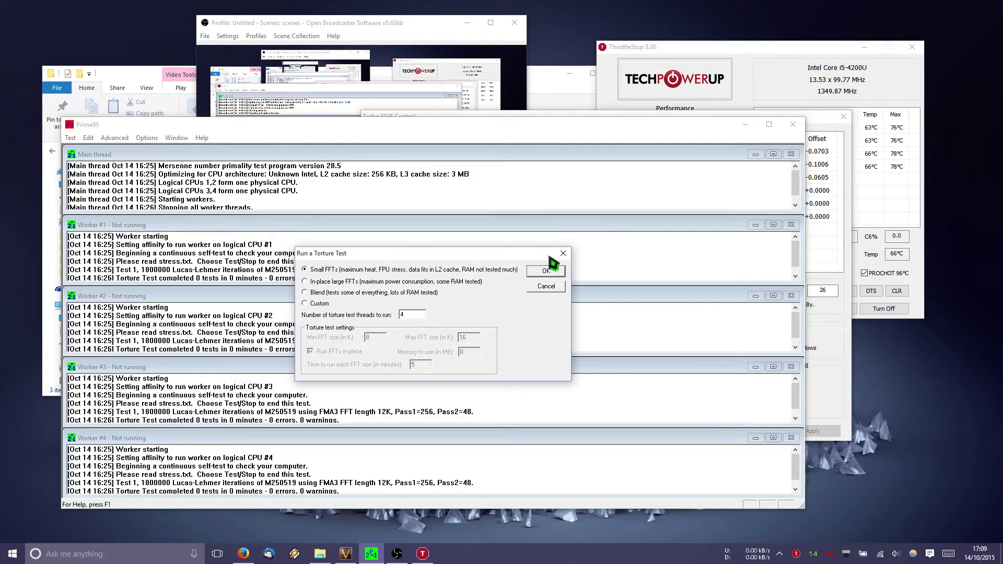
left_click(546, 270)
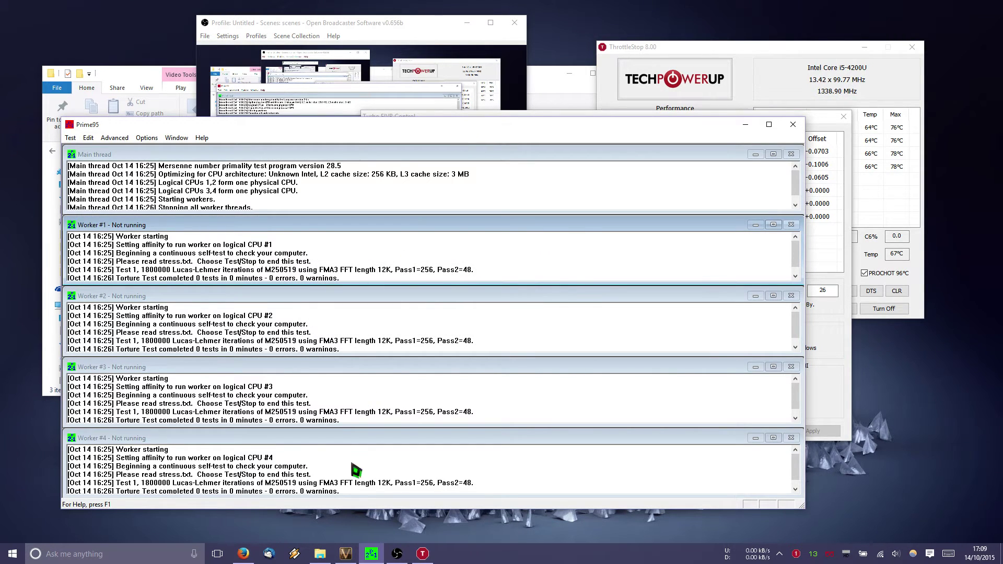
Shift the Valley launcher left and bring the Turbo FIVR Control window back on top
left_click(345, 554)
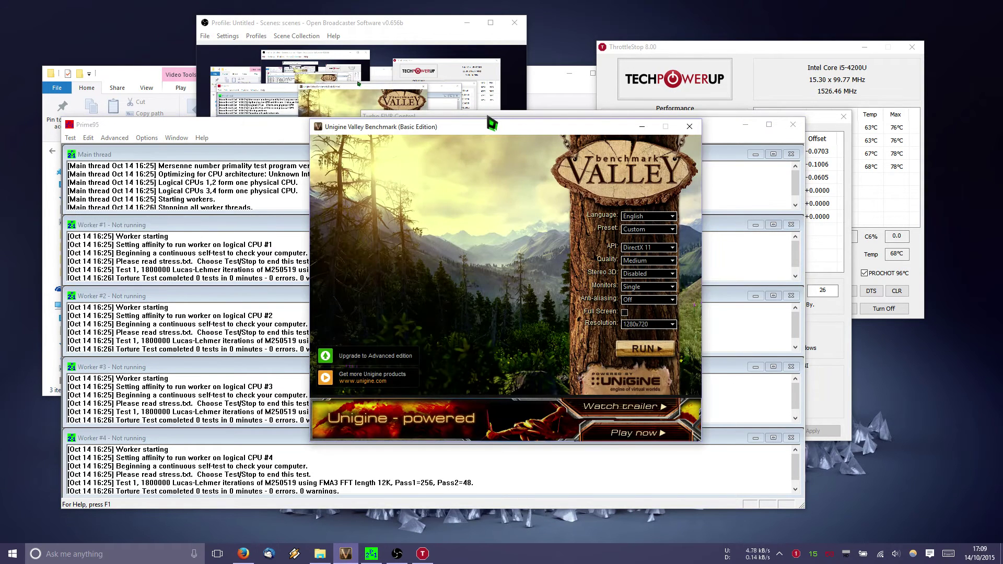
left_click_drag(483, 125, 431, 167)
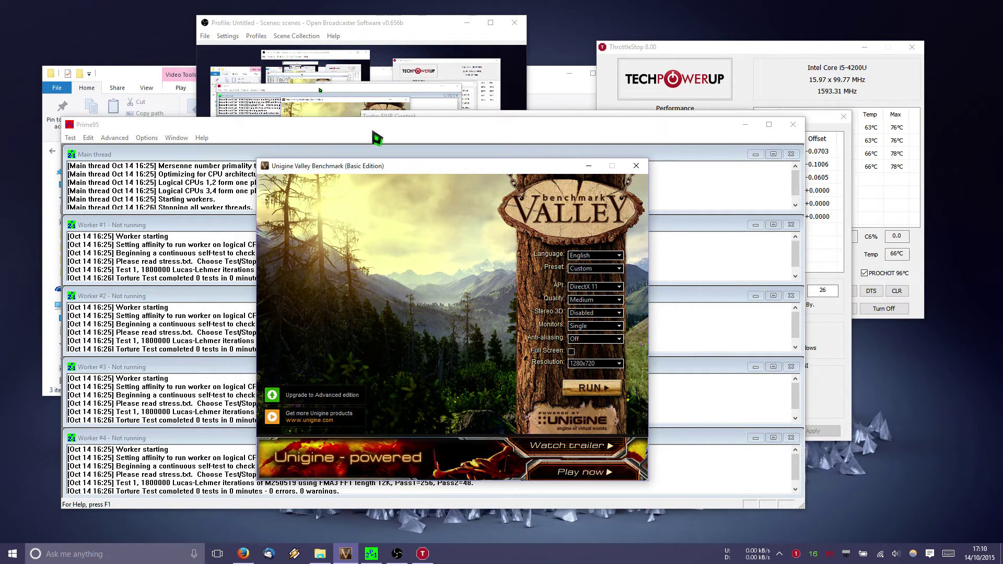
left_click_drag(360, 167, 464, 62)
left_click(321, 130)
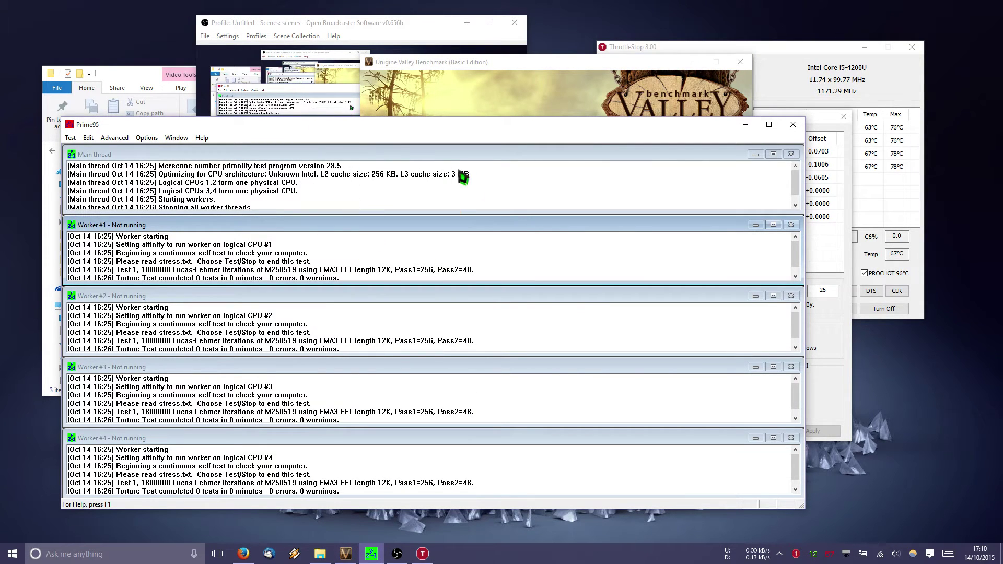
left_click(479, 66)
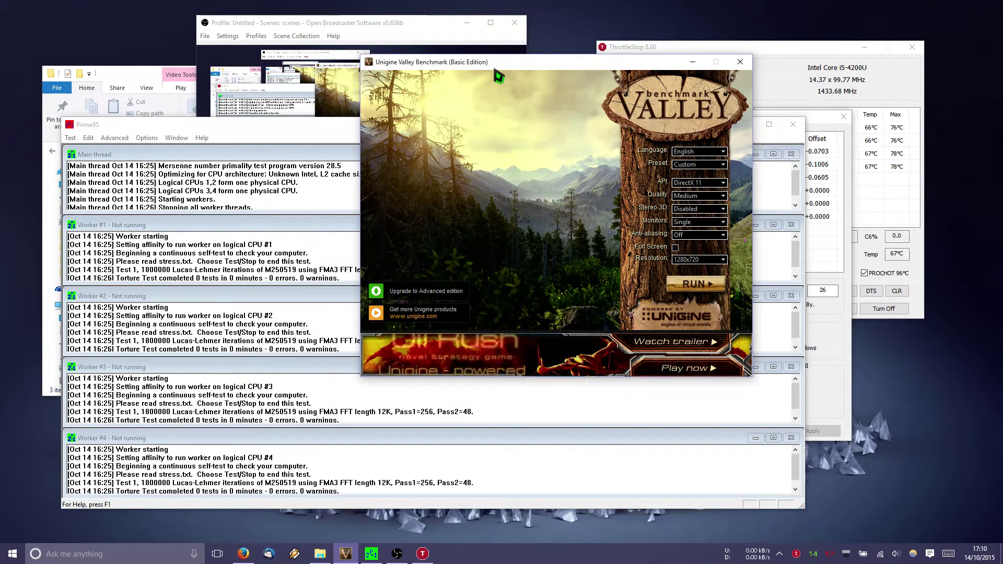
left_click_drag(493, 63, 349, 77)
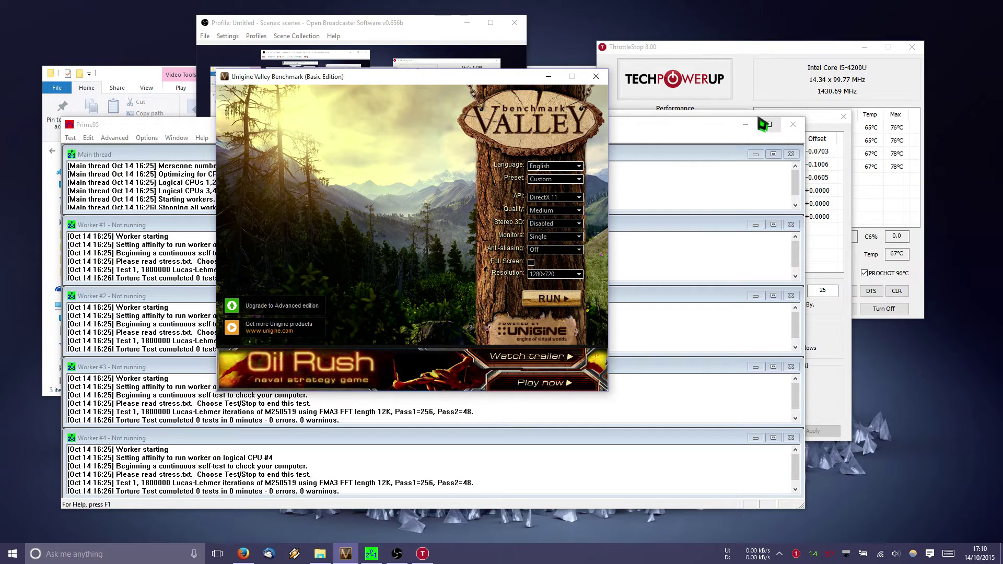
left_click(815, 131)
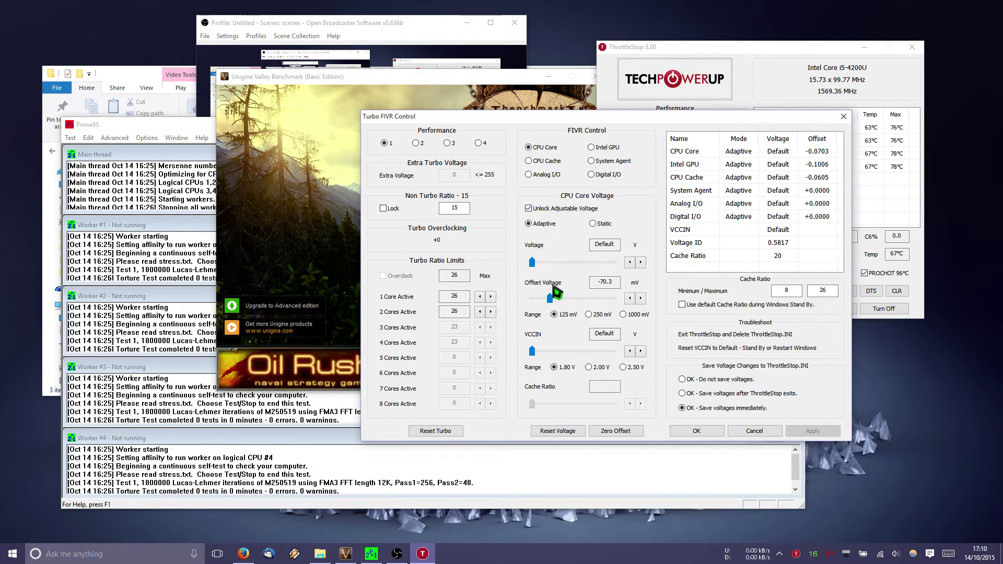
Switch the FIVR domain to CPU Cache, showing its adaptive -60.5 mV offset
left_click(552, 162)
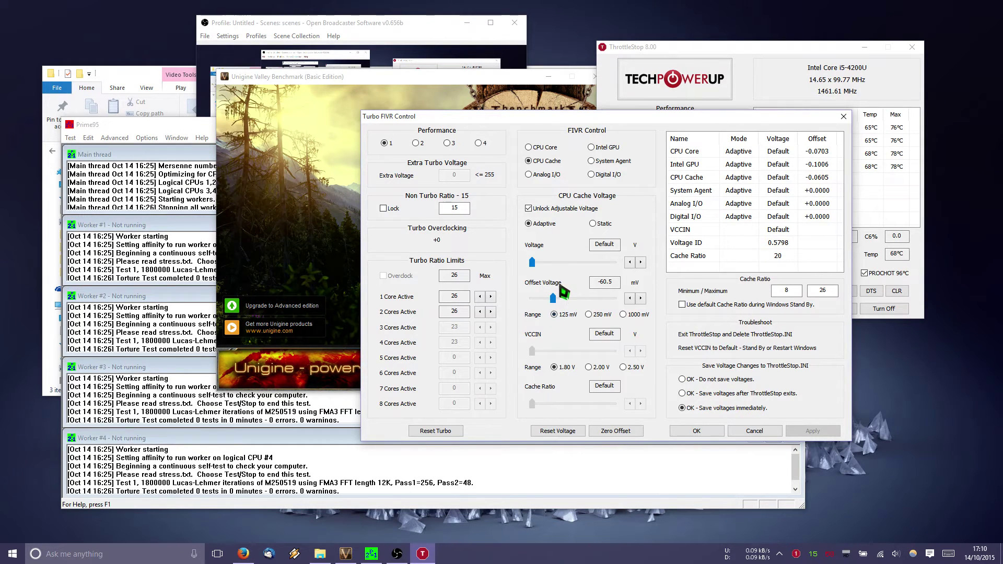
Switch the FIVR domain to Intel GPU, showing its adaptive -100.6 mV offset
left_click(615, 149)
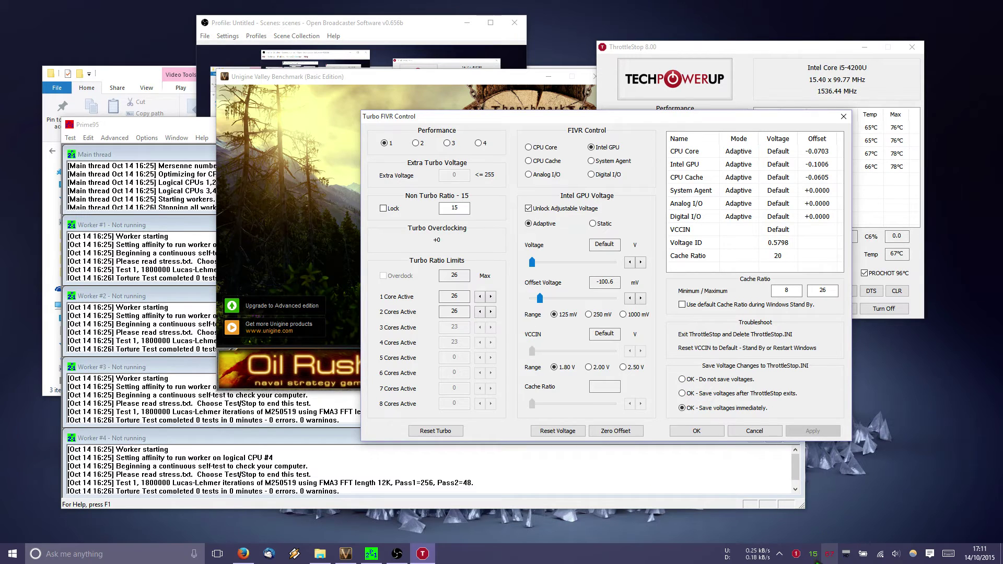
mouse_move(814, 558)
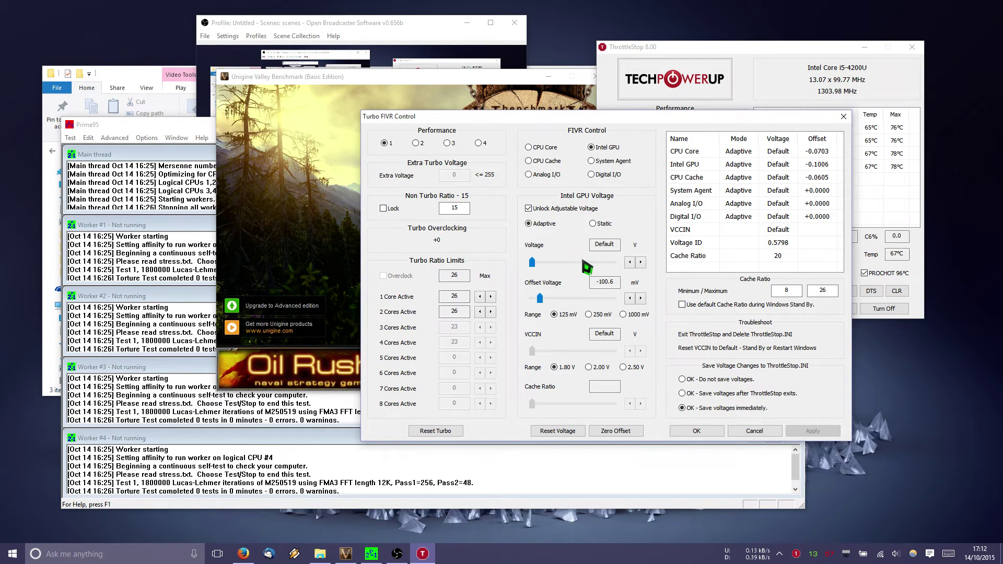
Close FIVR Control and open Turbo Power Limits (15 W TDP, 25 W short limit), moved lower left
left_click(844, 116)
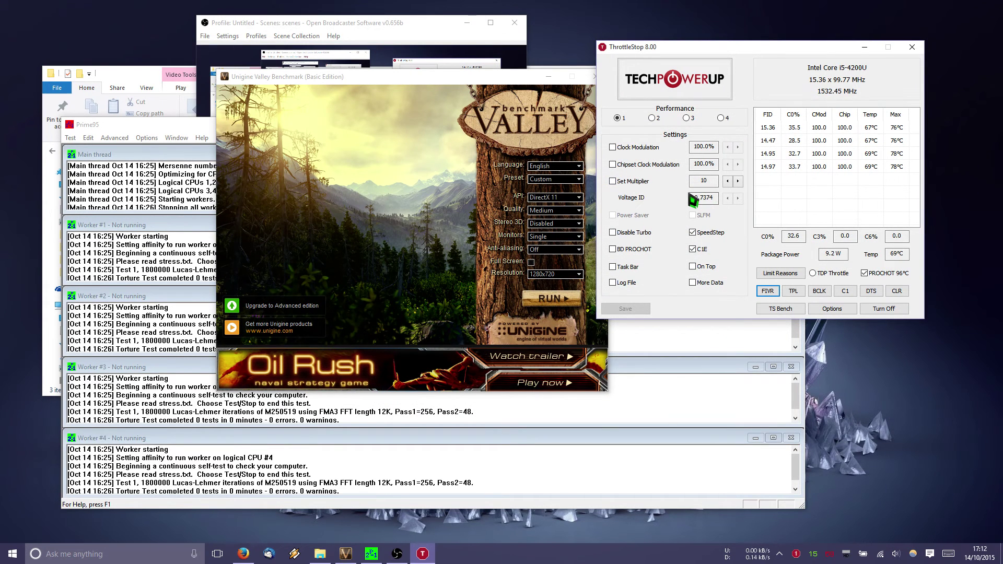
left_click(794, 293)
left_click_drag(650, 78, 506, 68)
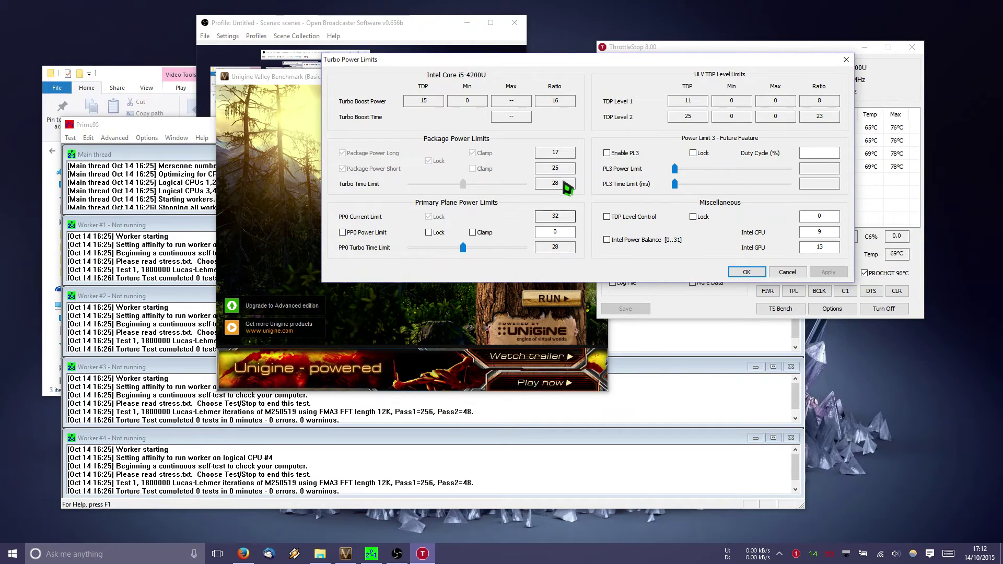
left_click_drag(613, 60, 450, 164)
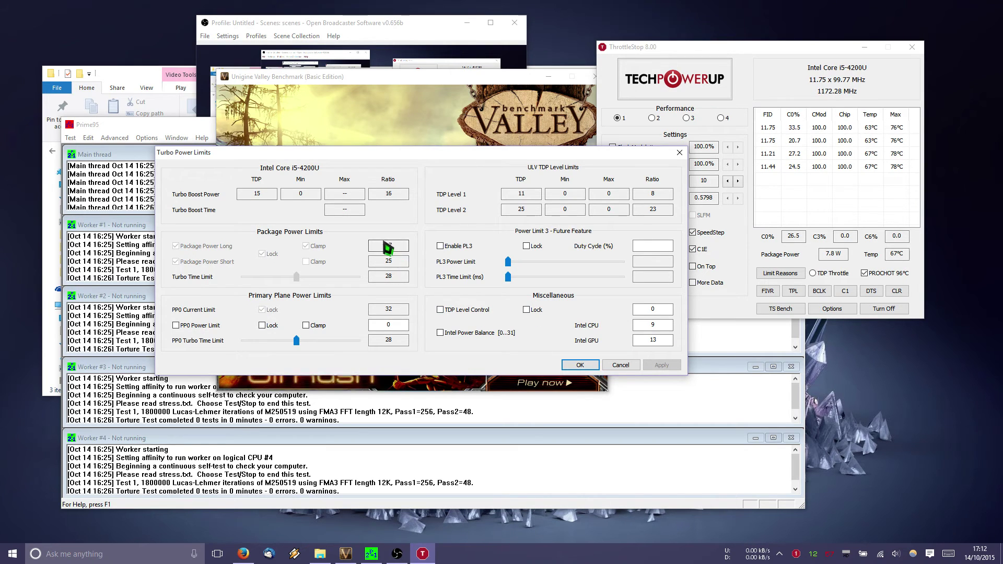
Select the Package Power Short limit value to review it
left_click(389, 260)
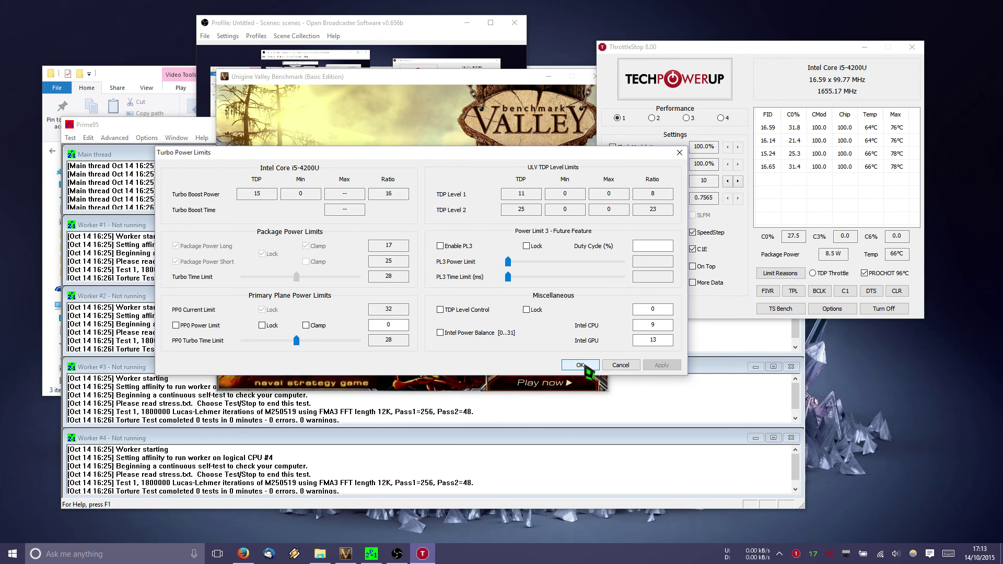
Accept the unchanged power limits, then apply the FIVR offsets with 'OK - Save voltages immediately'
left_click(589, 367)
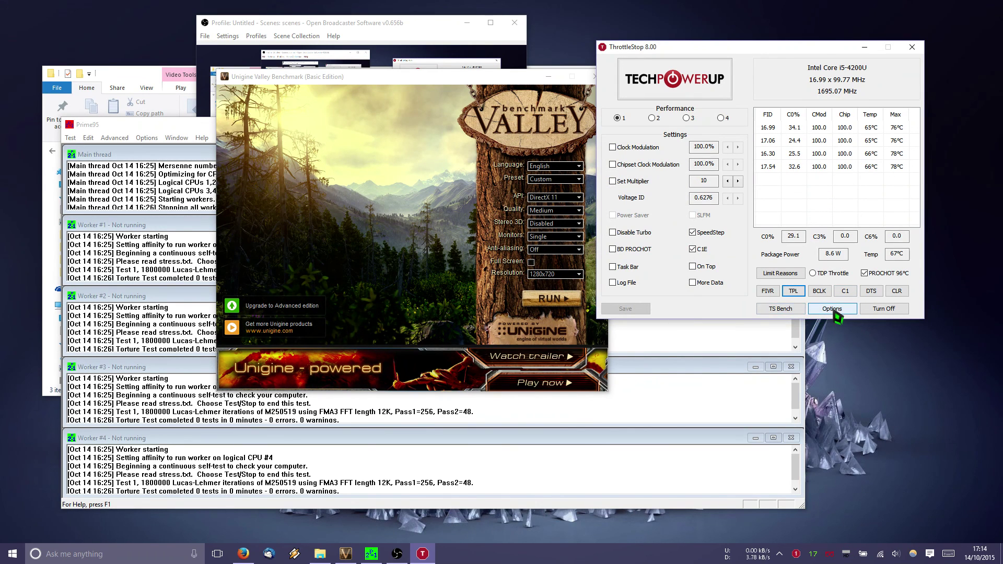
left_click(769, 293)
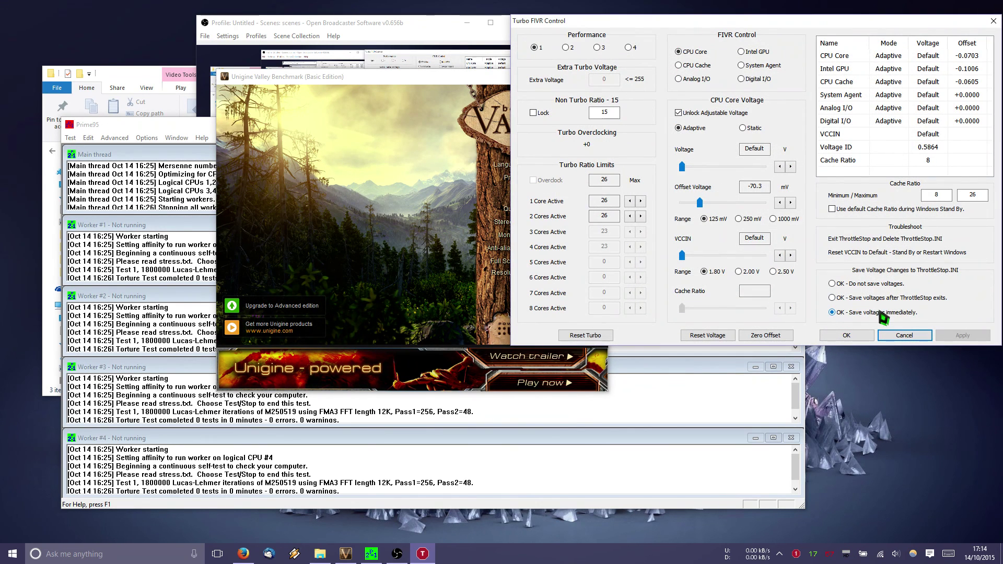
left_click(833, 313)
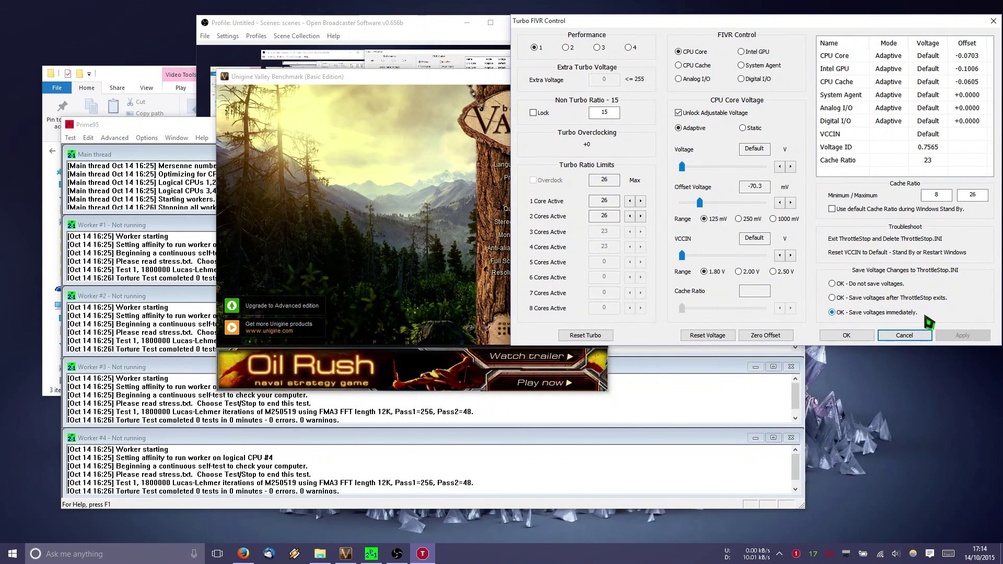
left_click(843, 335)
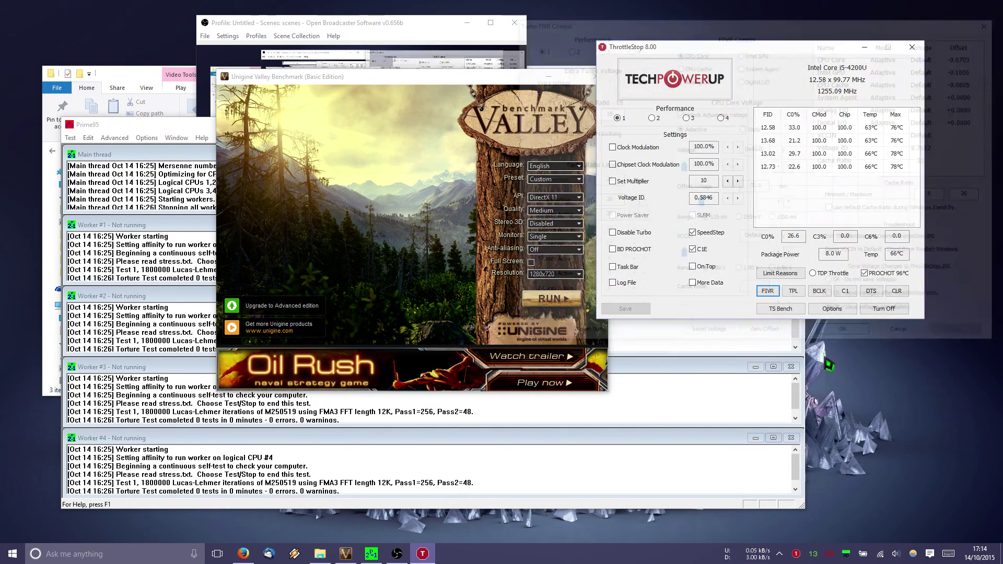